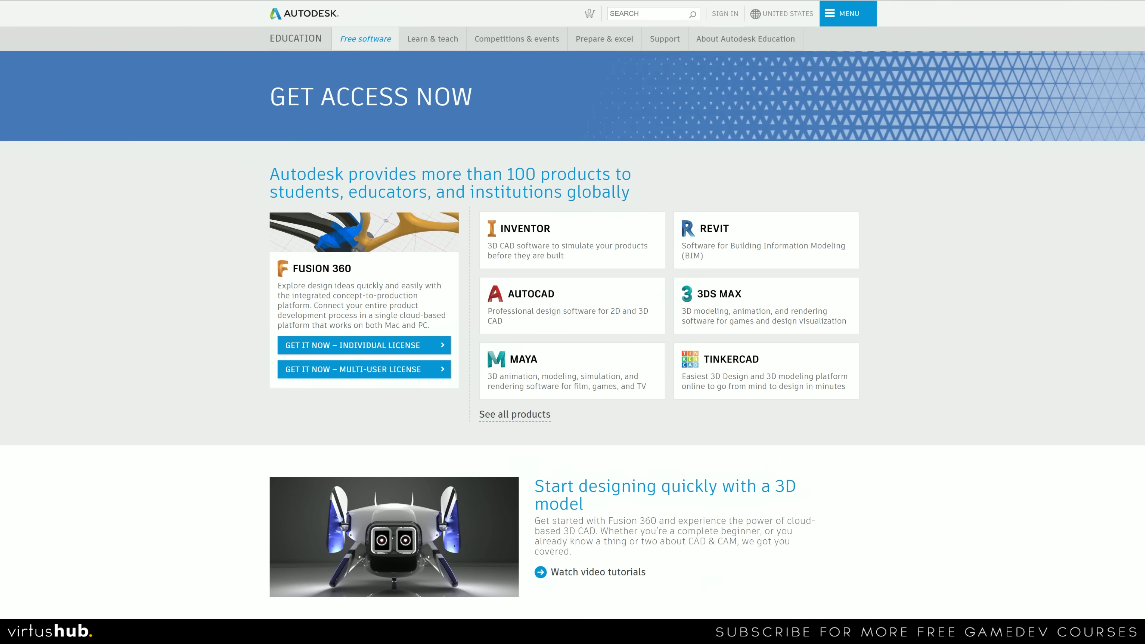
- Search Google for 'autodesk education' in a new tab and open the Free Student Software Downloads result
key("ctrl+t")
type("autodesk")
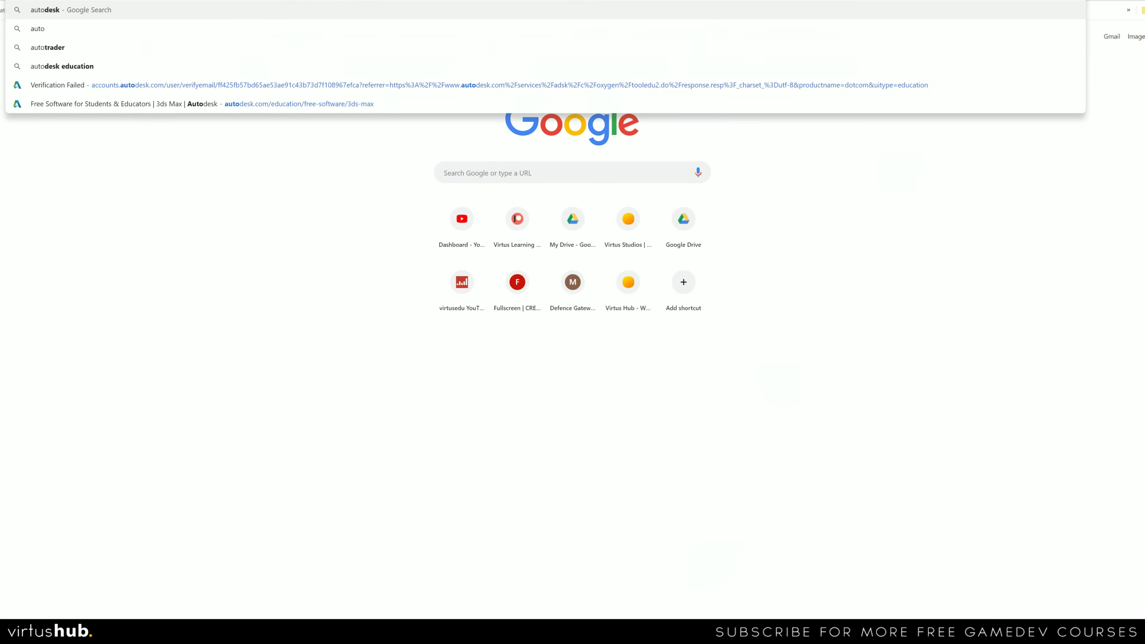
type(" education")
key("Return")
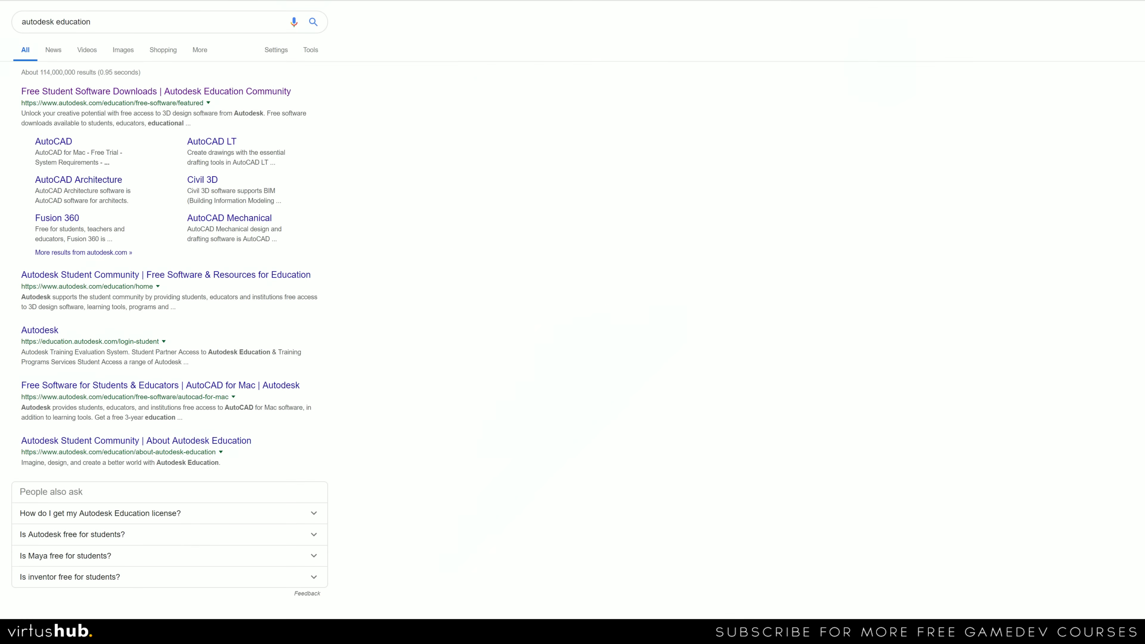
left_click(88, 93)
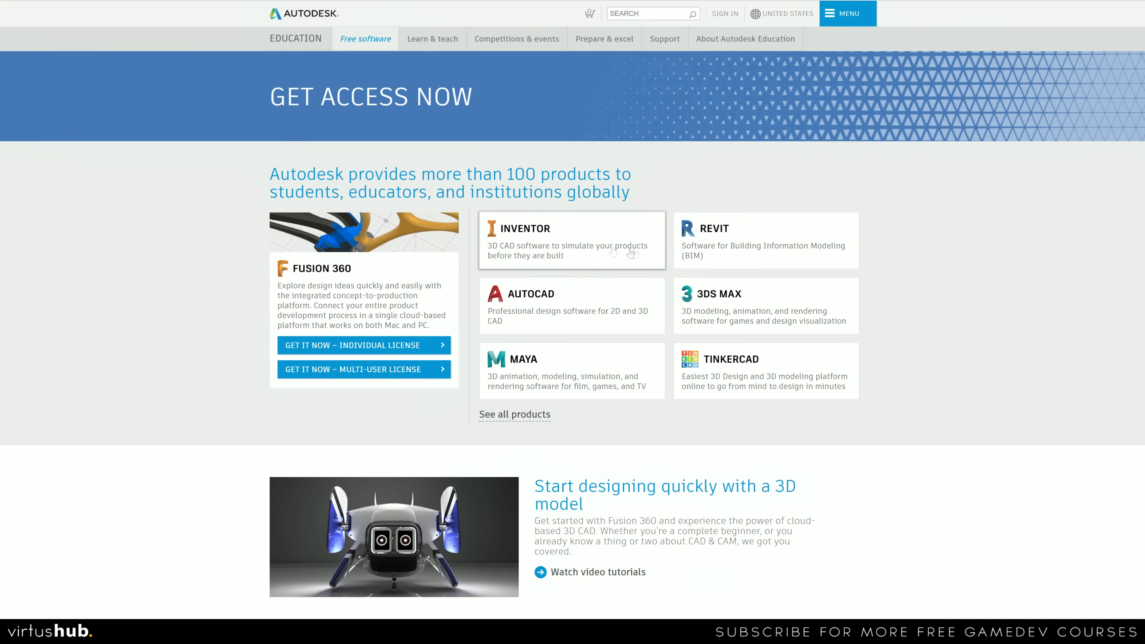
- From the 3ds Max card, create an account as a United Kingdom student with birth date, details and accepted terms
left_click(695, 298)
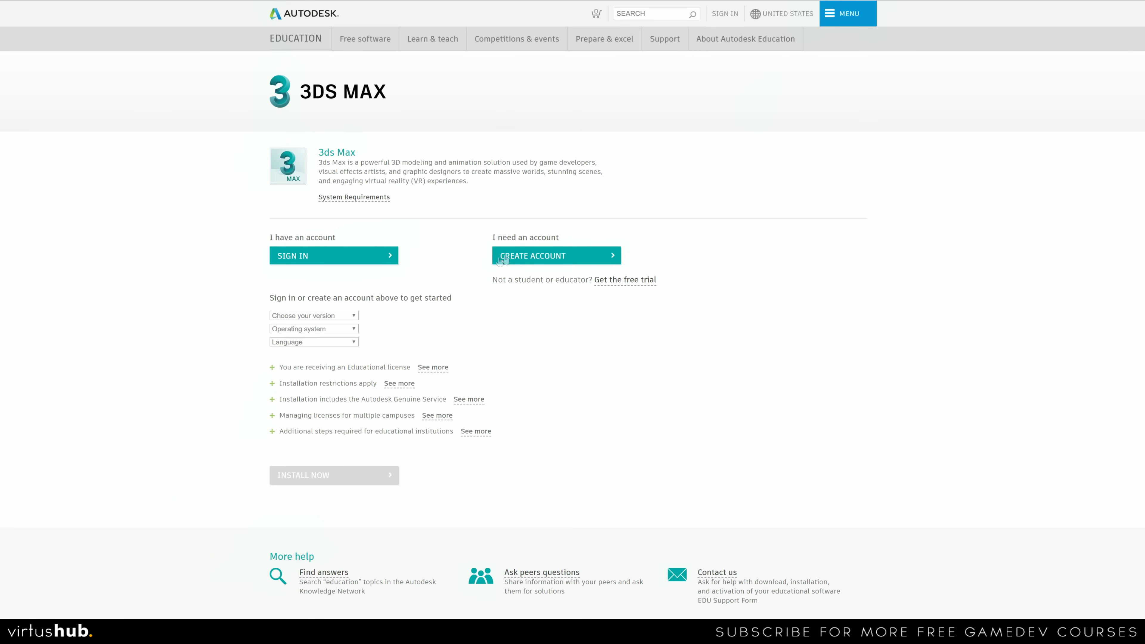
left_click(518, 257)
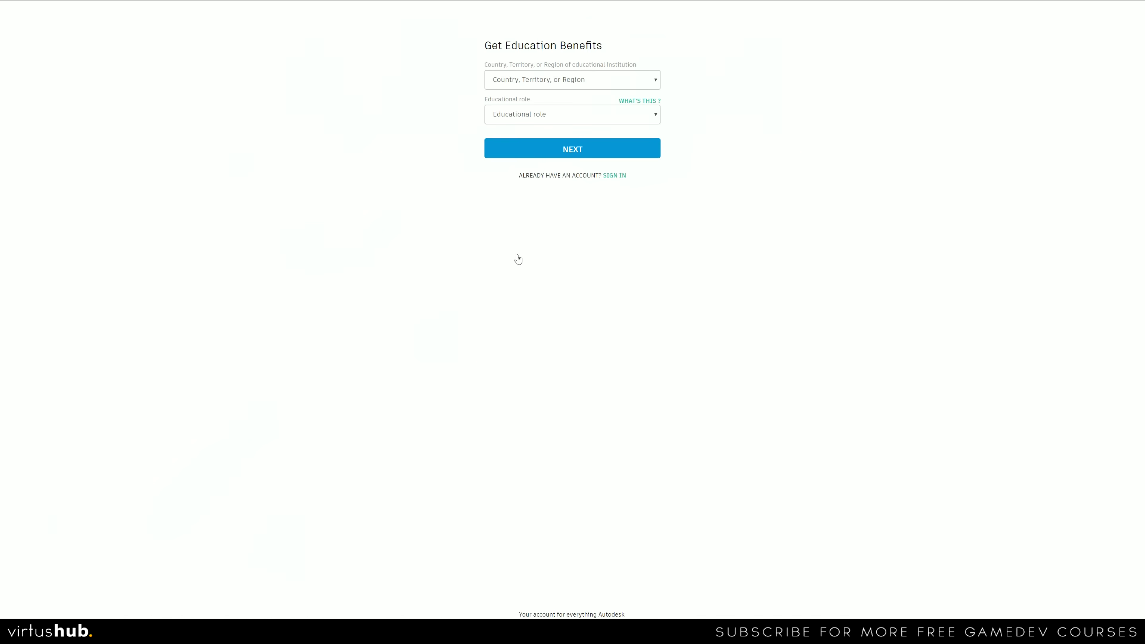
left_click(544, 81)
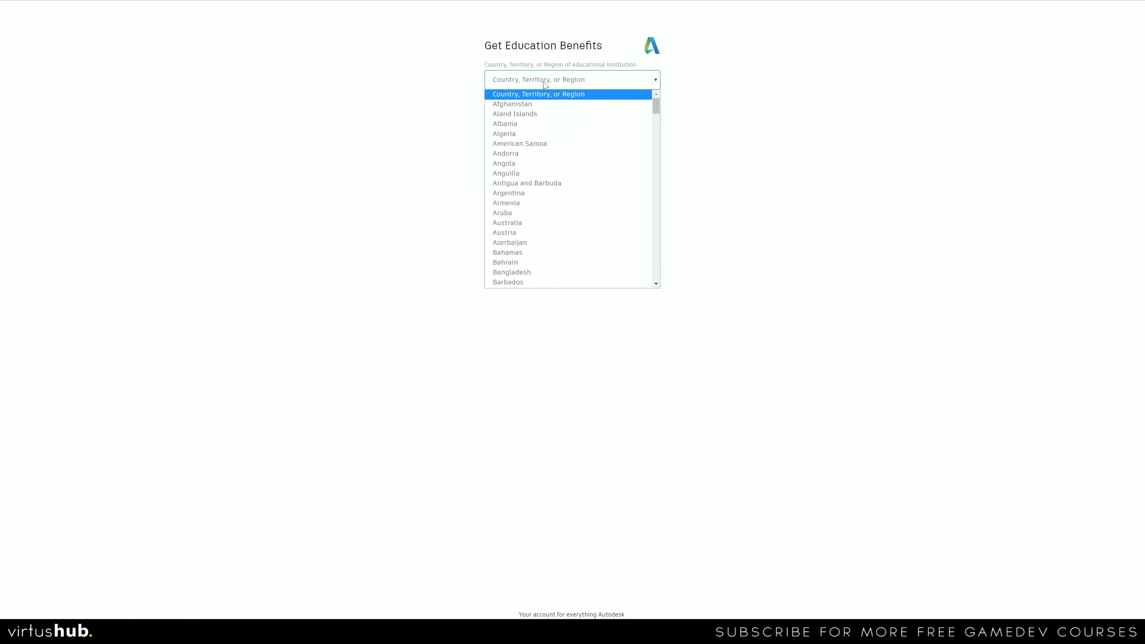
left_click_drag(656, 108, 656, 264)
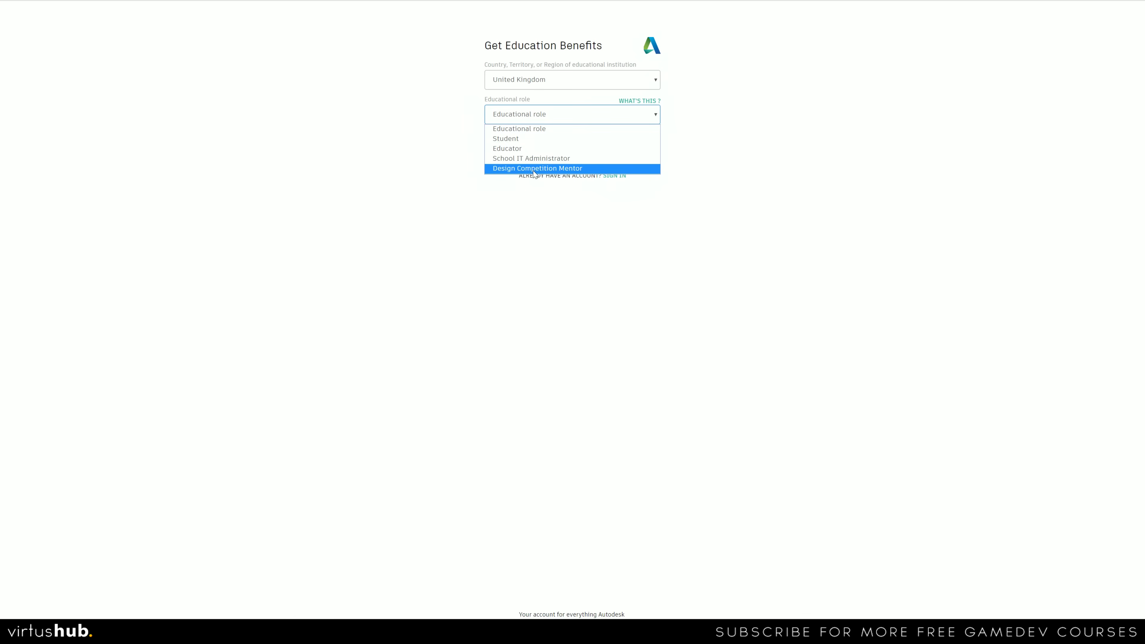
left_click(511, 143)
left_click(522, 148)
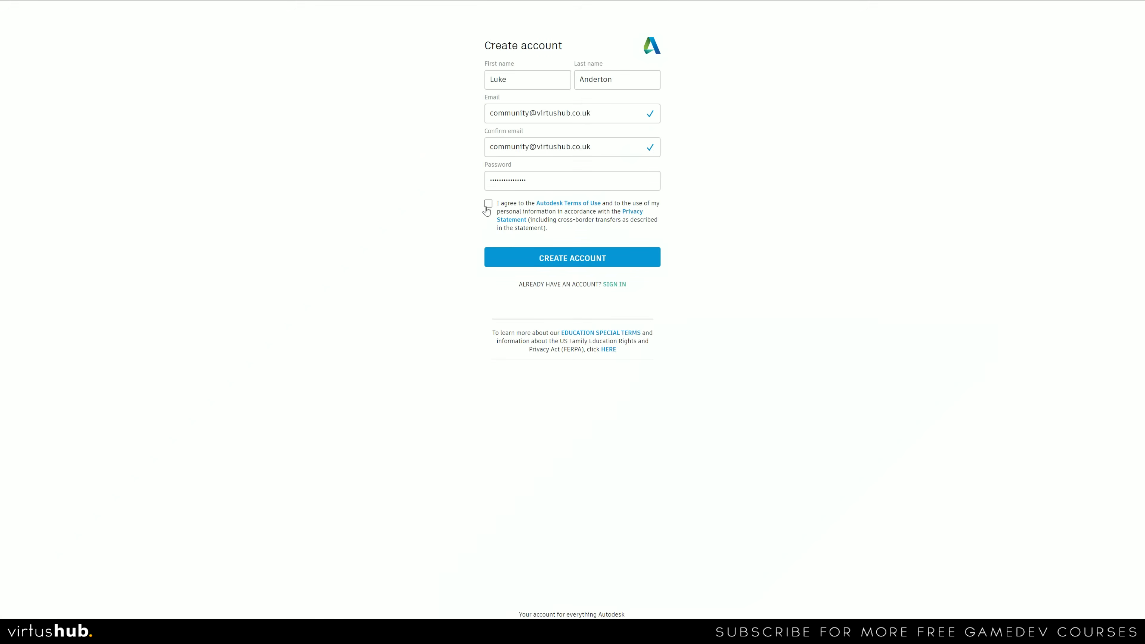
left_click(487, 204)
- Submit the new account, decline saving the password, and begin entering the institution name
left_click(597, 259)
left_click(1021, 75)
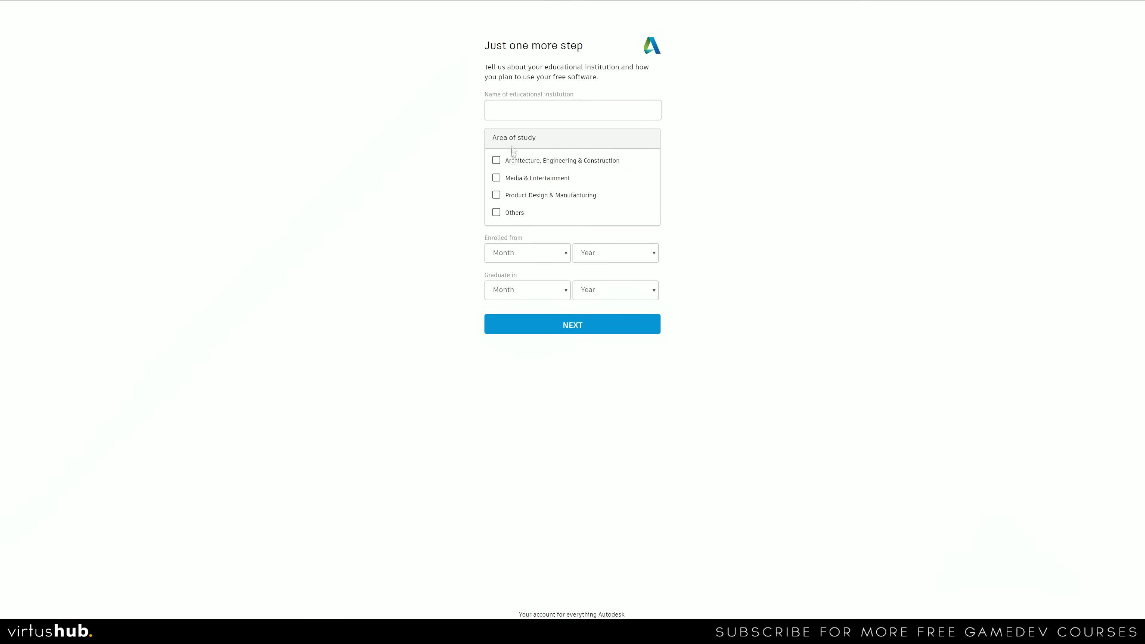
left_click(513, 110)
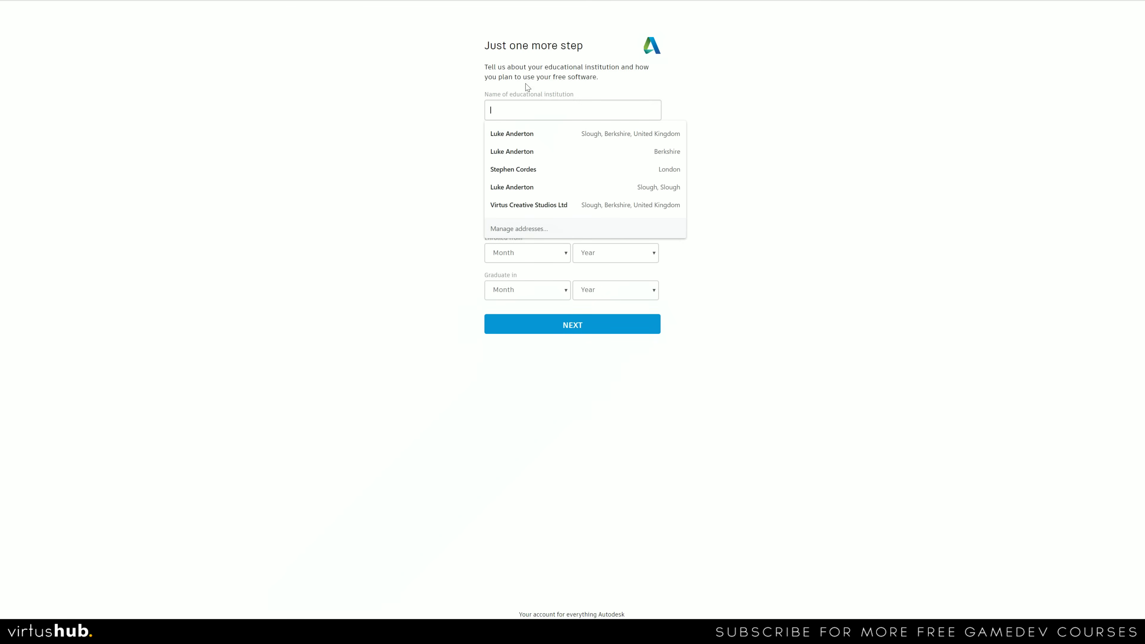
- Complete the institution, area of study and enrolment dates, then continue to the 3ds Max page
left_click(587, 89)
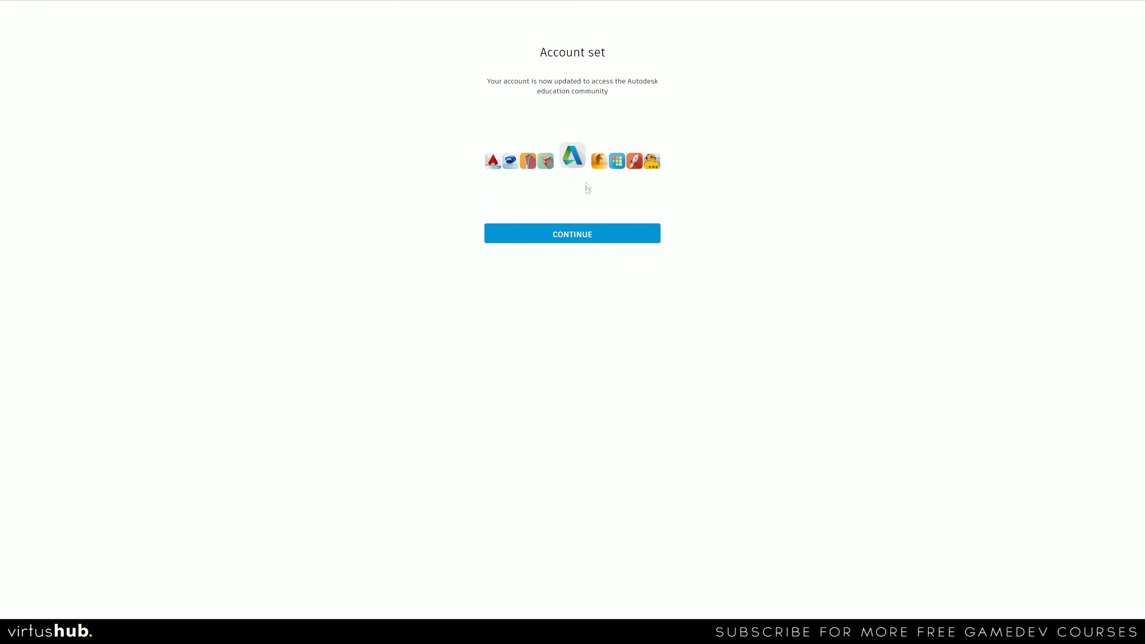
left_click(571, 235)
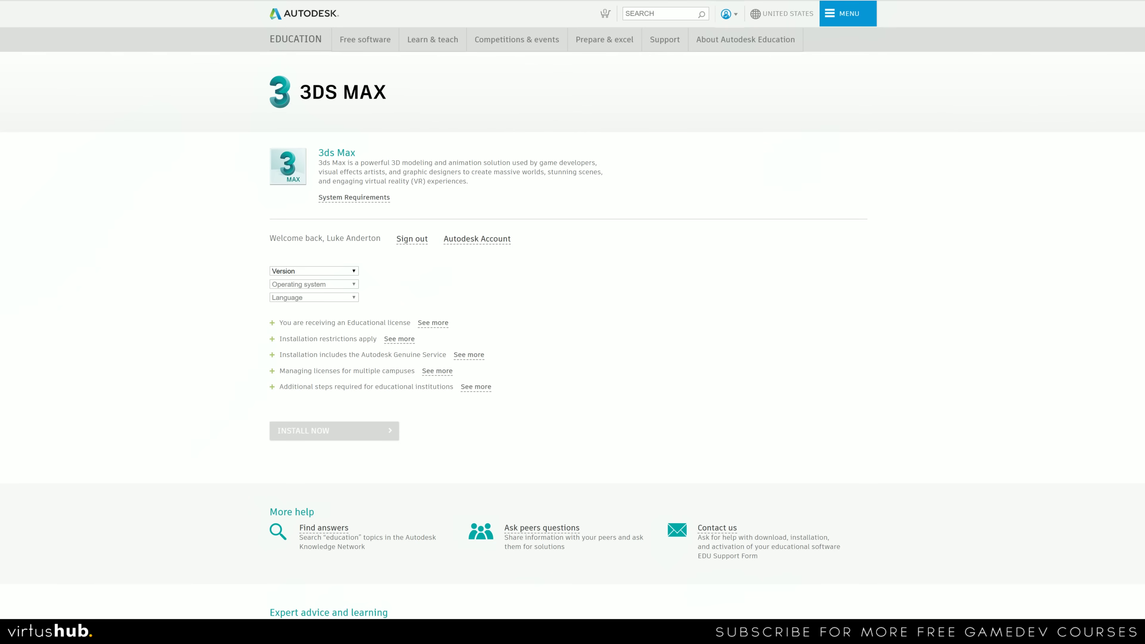
- Select 3ds Max 2020, Windows 64-bit and English, then choose Install Now for the licence agreement
left_click(286, 270)
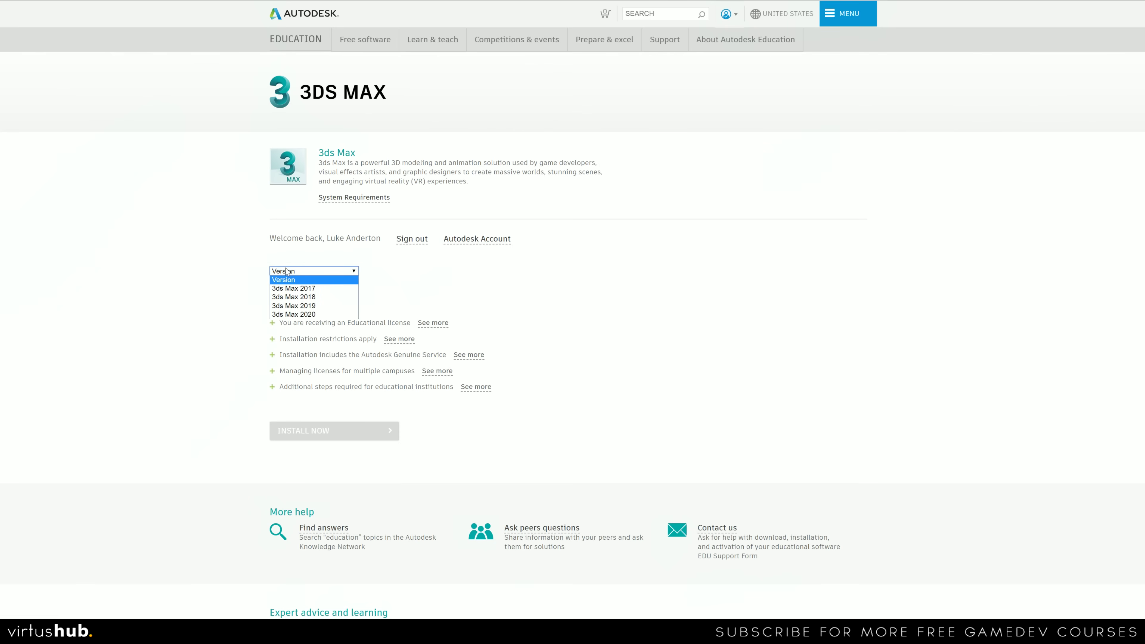
left_click(292, 316)
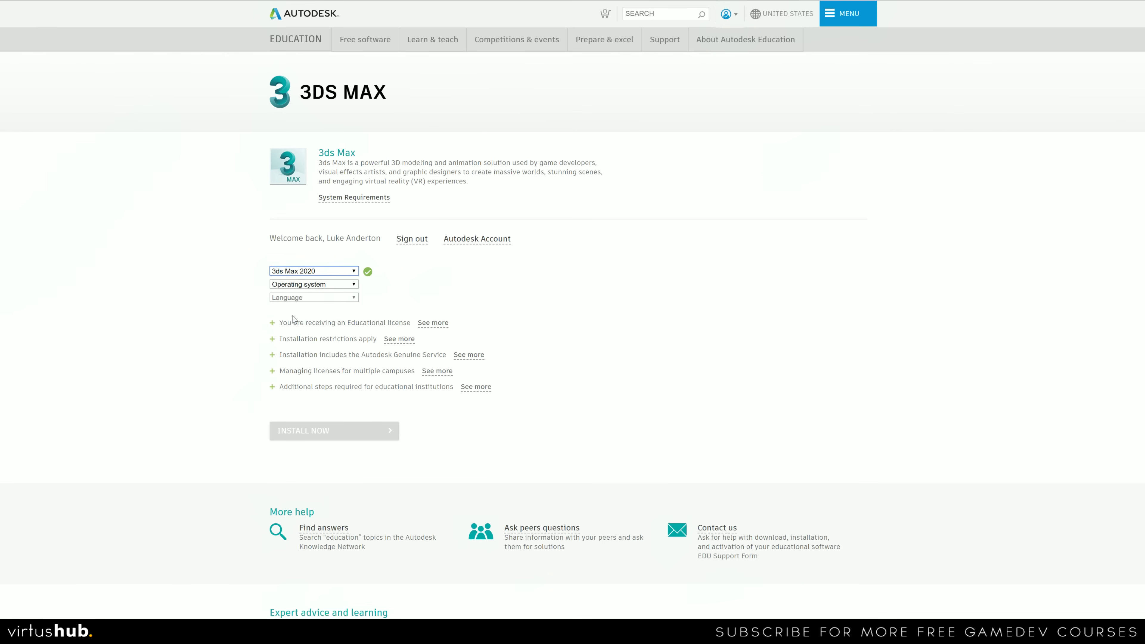
left_click(307, 289)
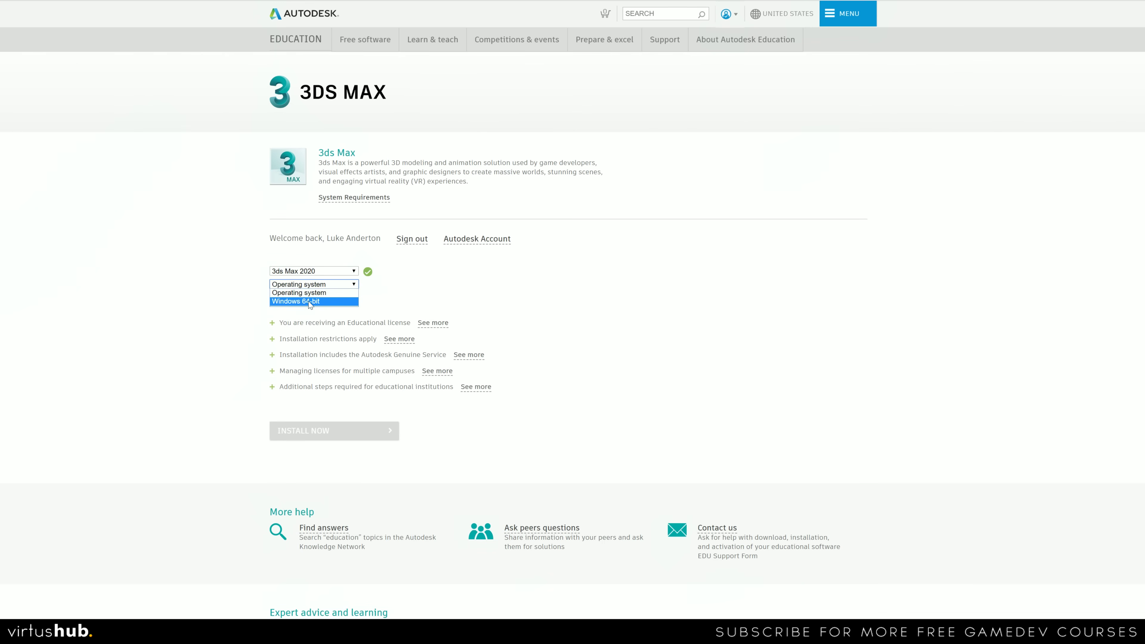
left_click(311, 301)
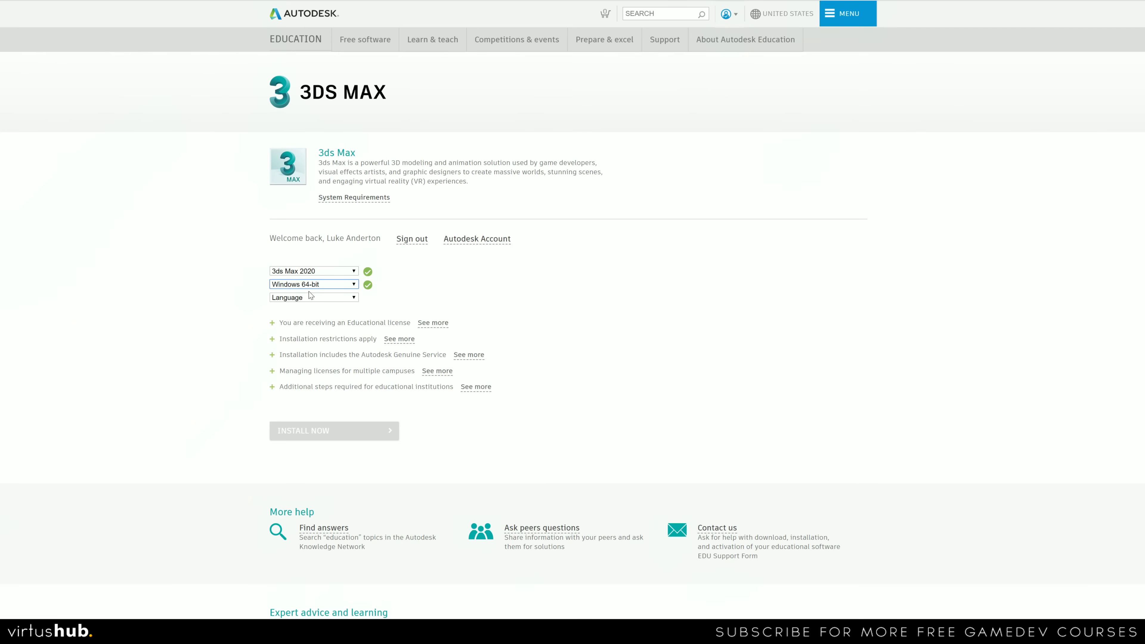
left_click(315, 298)
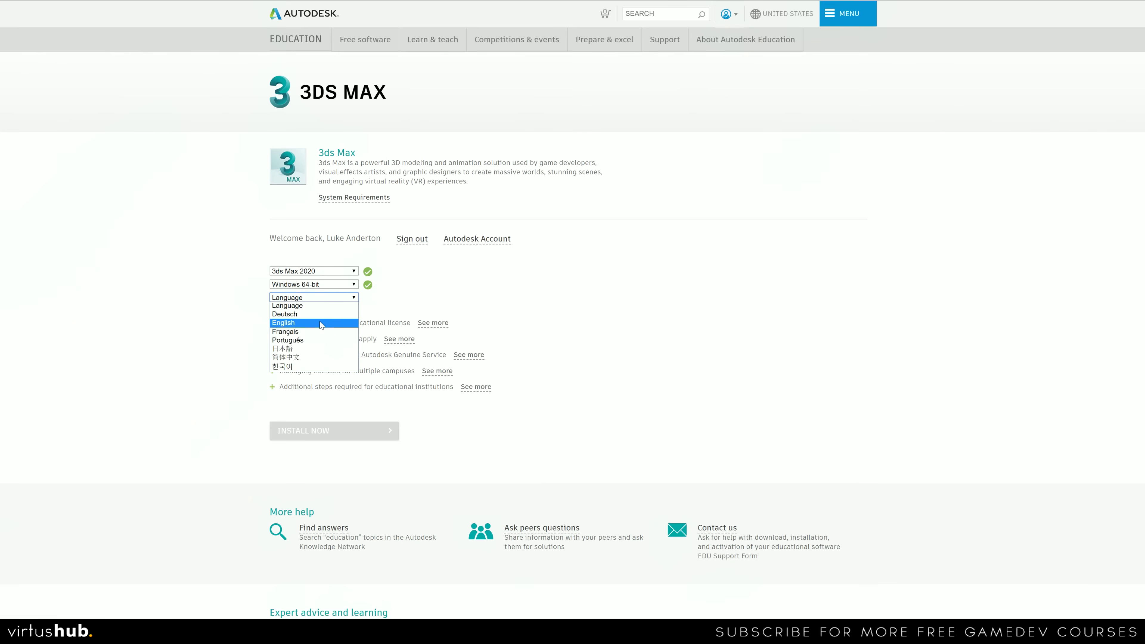
left_click(321, 324)
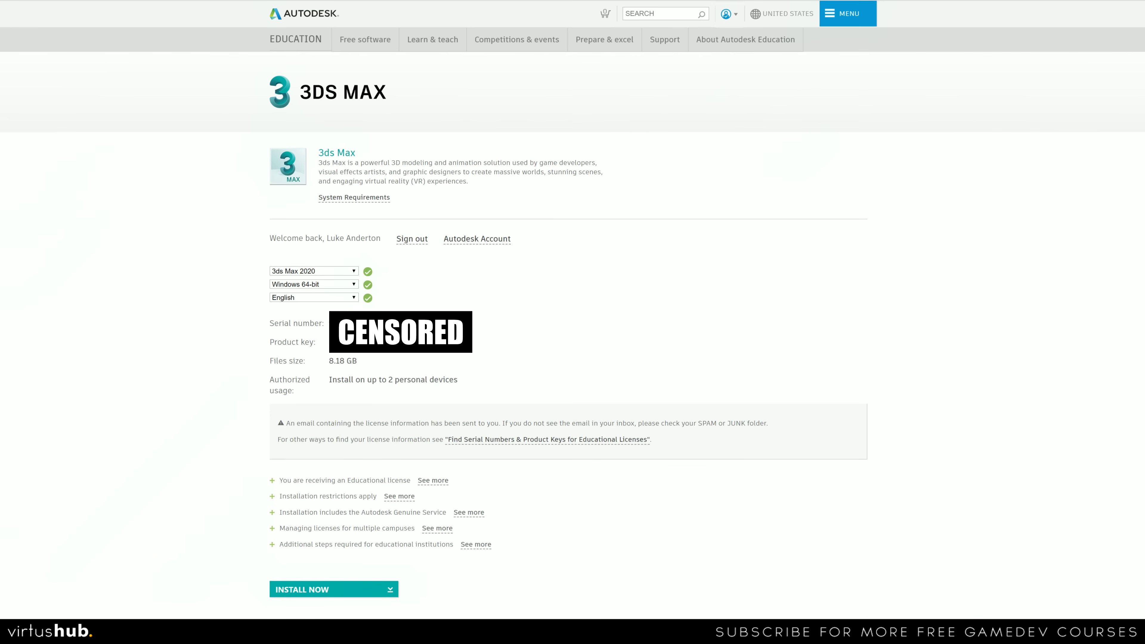
left_click(294, 592)
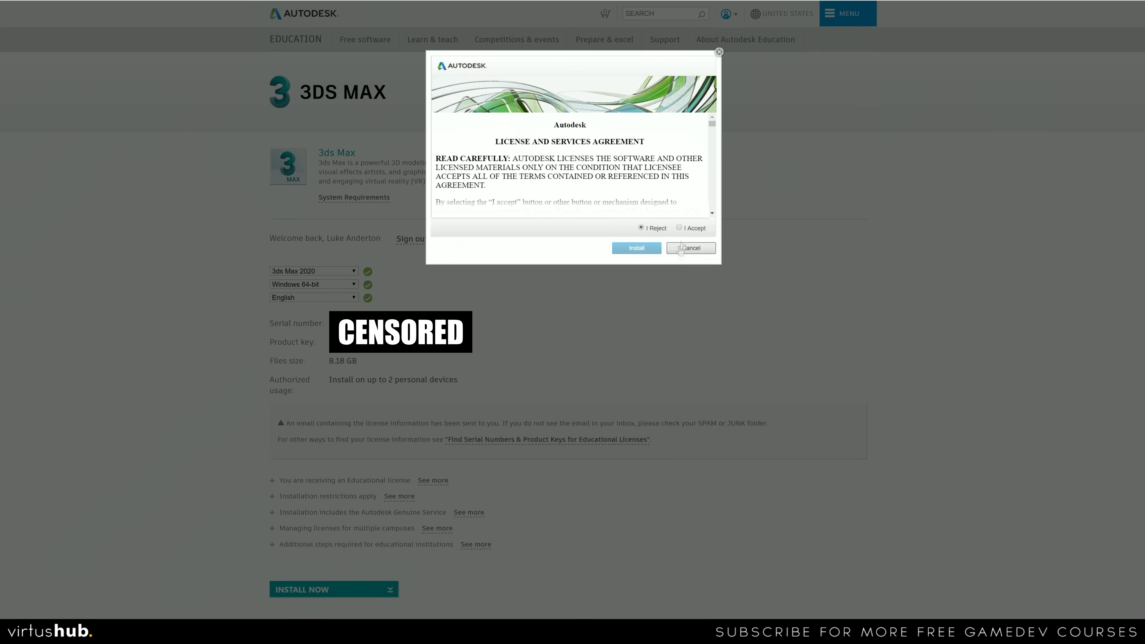
- Accept the licence, download the installer and run it to reach the Configure Installation step
left_click(679, 227)
left_click(635, 248)
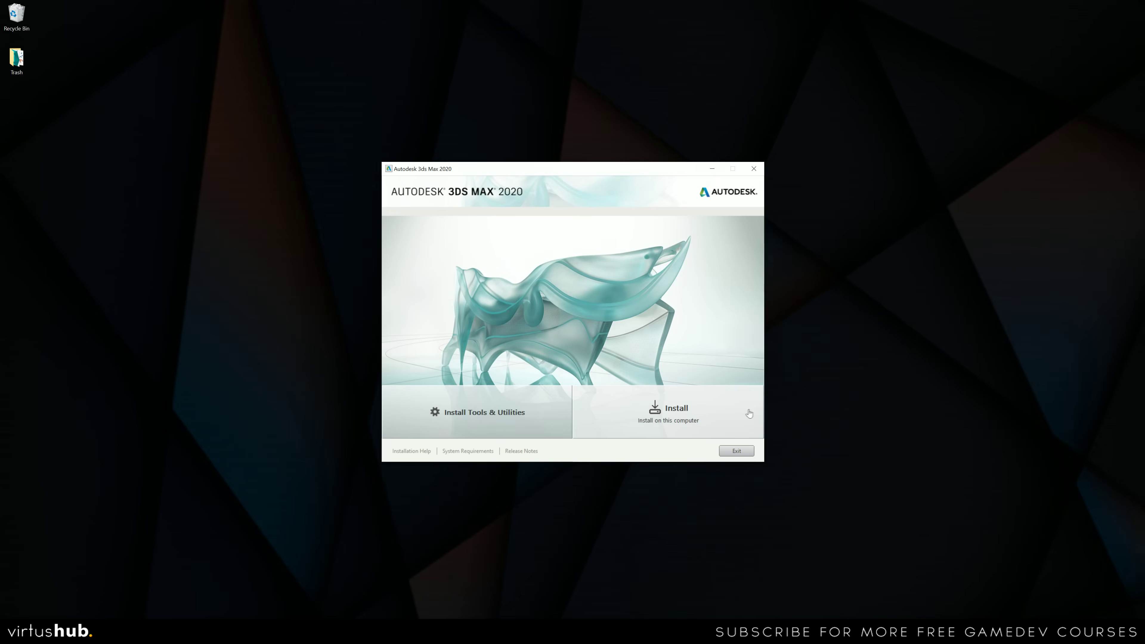
left_click(662, 423)
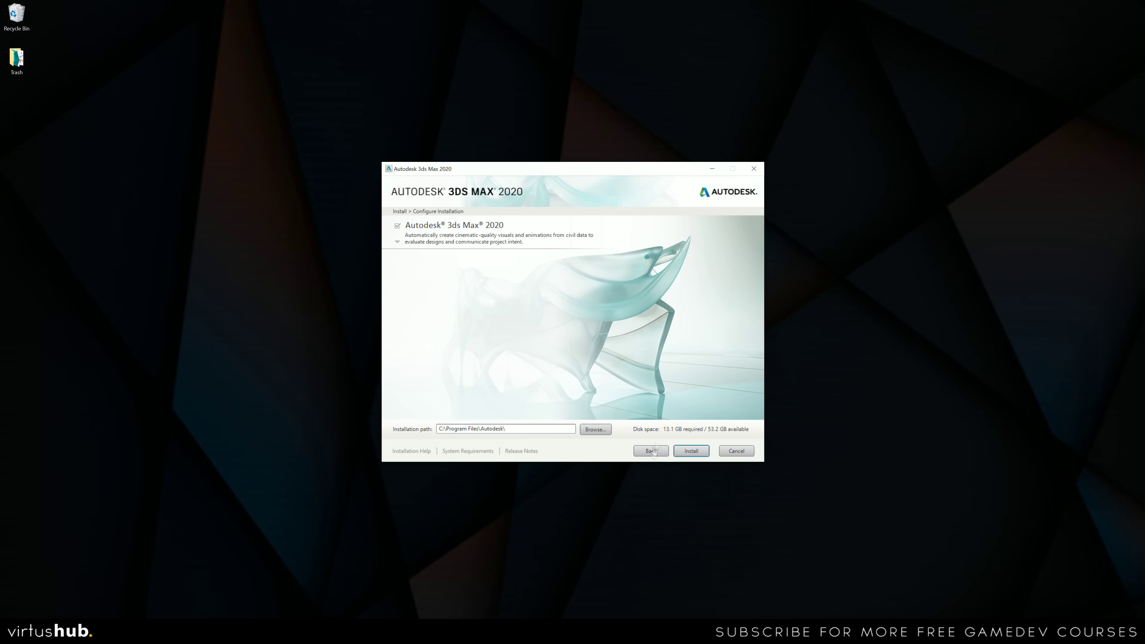
- Install 3ds Max 2020 to the default C:\Program Files\Autodesk\ folder and launch it when finished
left_click(691, 452)
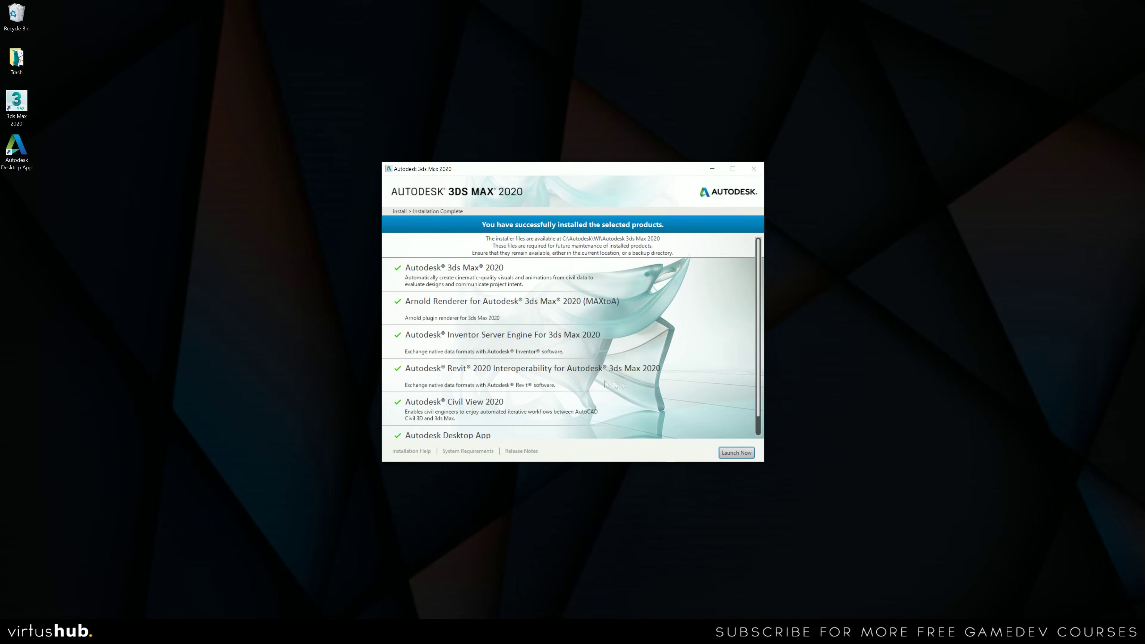
left_click(736, 452)
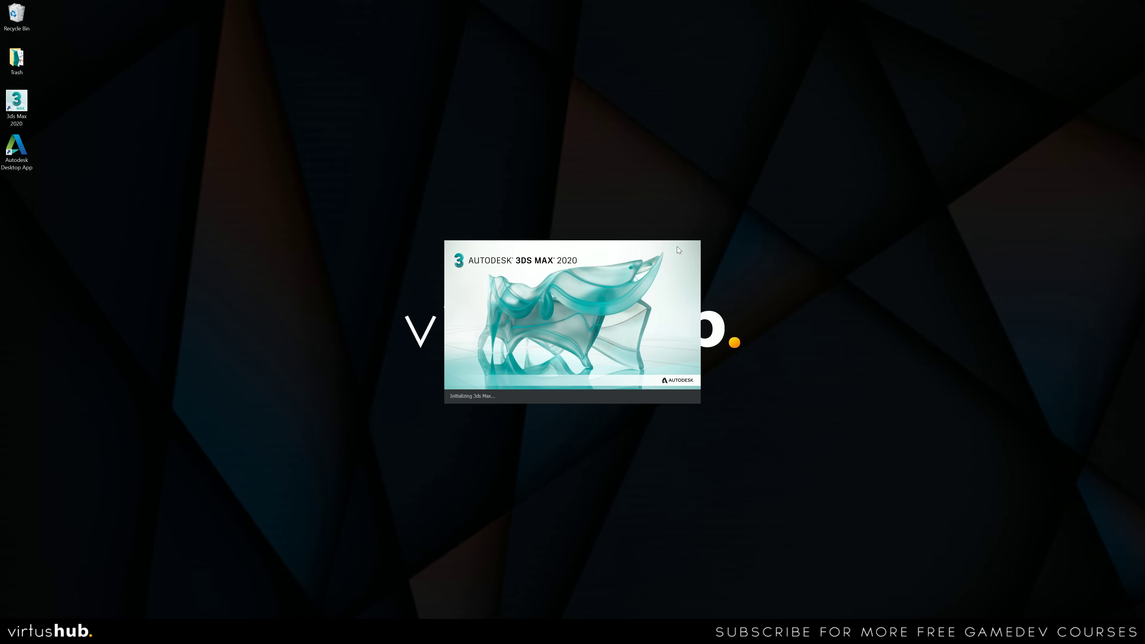
- Agree to the licence, confirm data collection settings, and start 3ds Max with the Classic experience
left_click(654, 403)
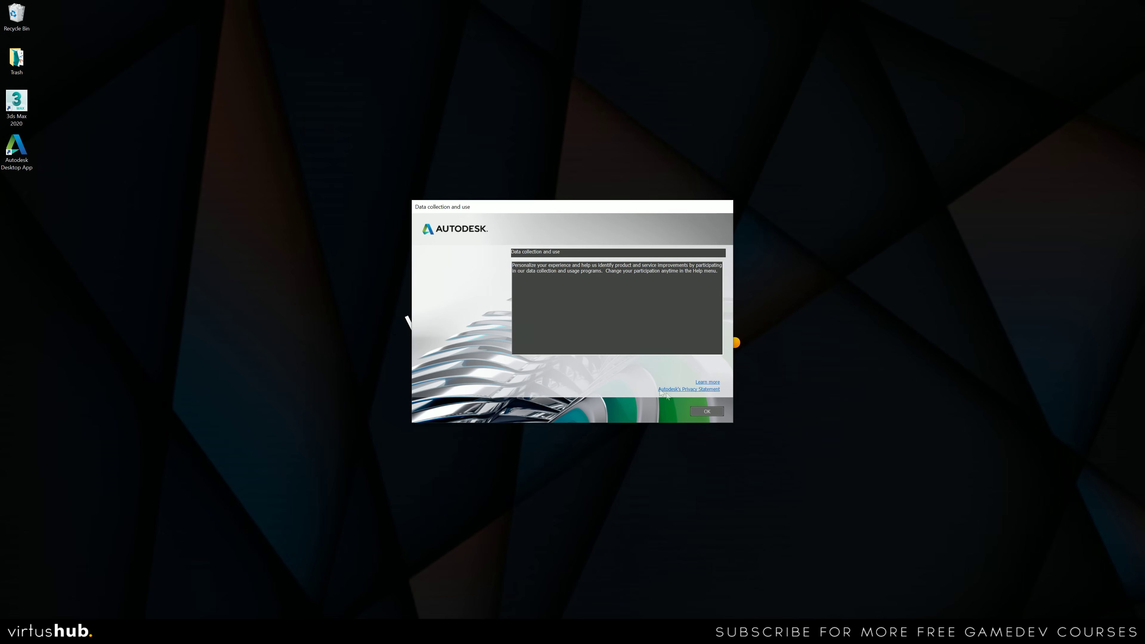
left_click(705, 412)
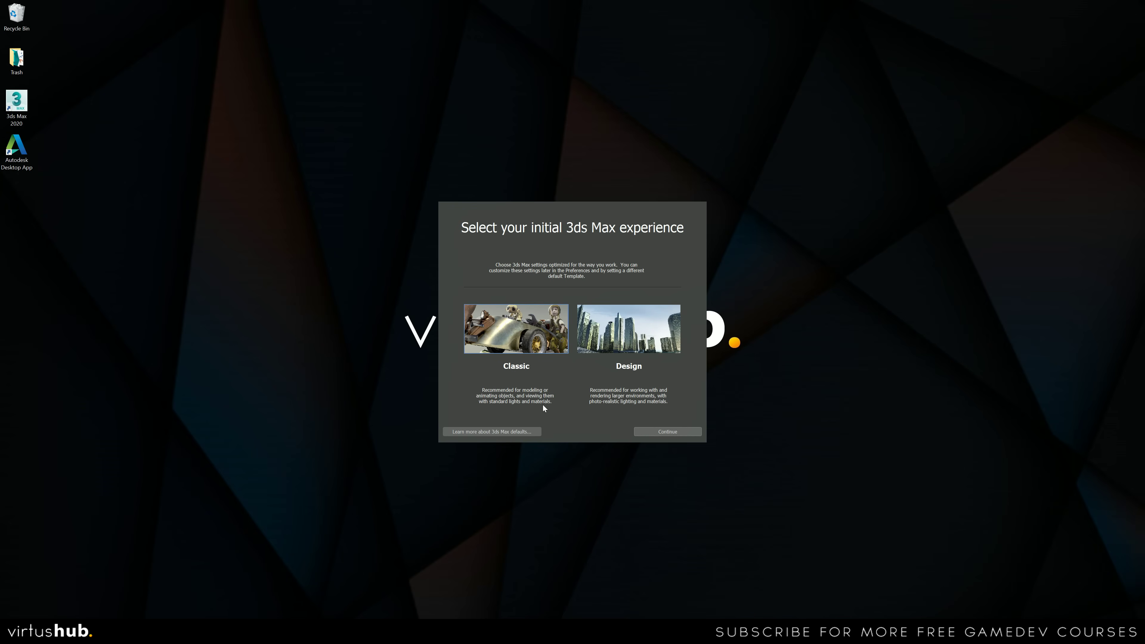
left_click(586, 345)
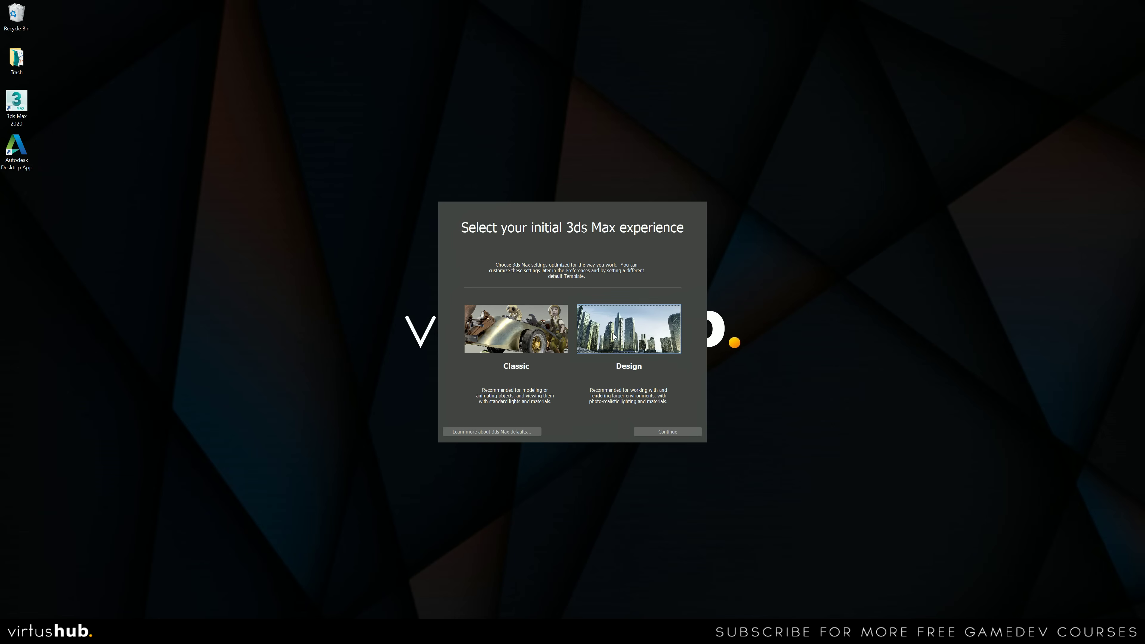
left_click(530, 311)
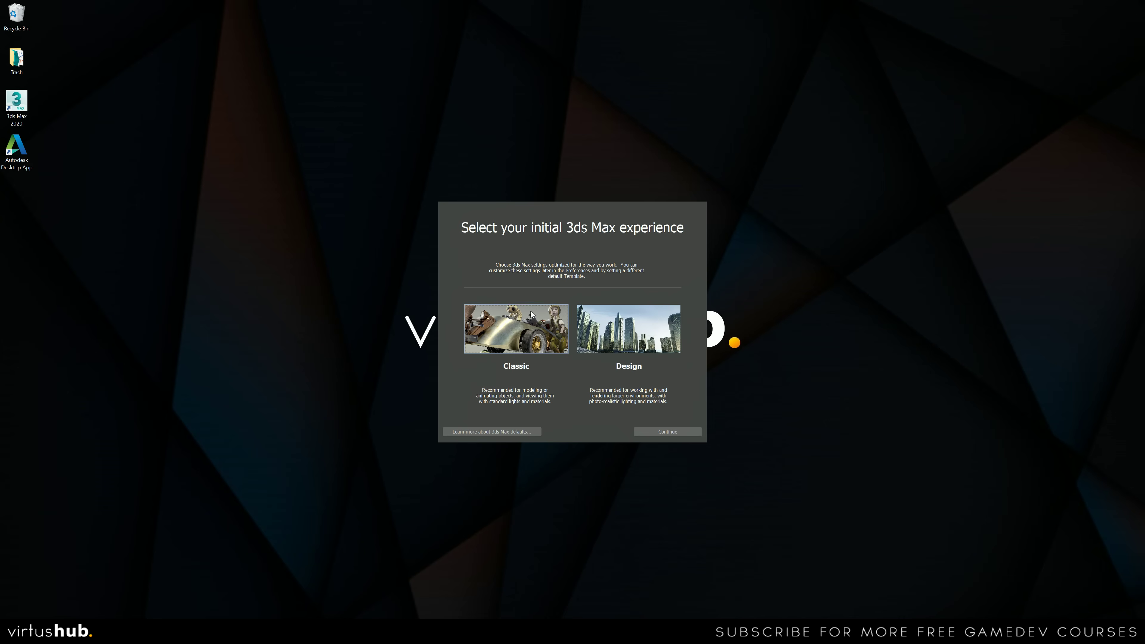
left_click(658, 428)
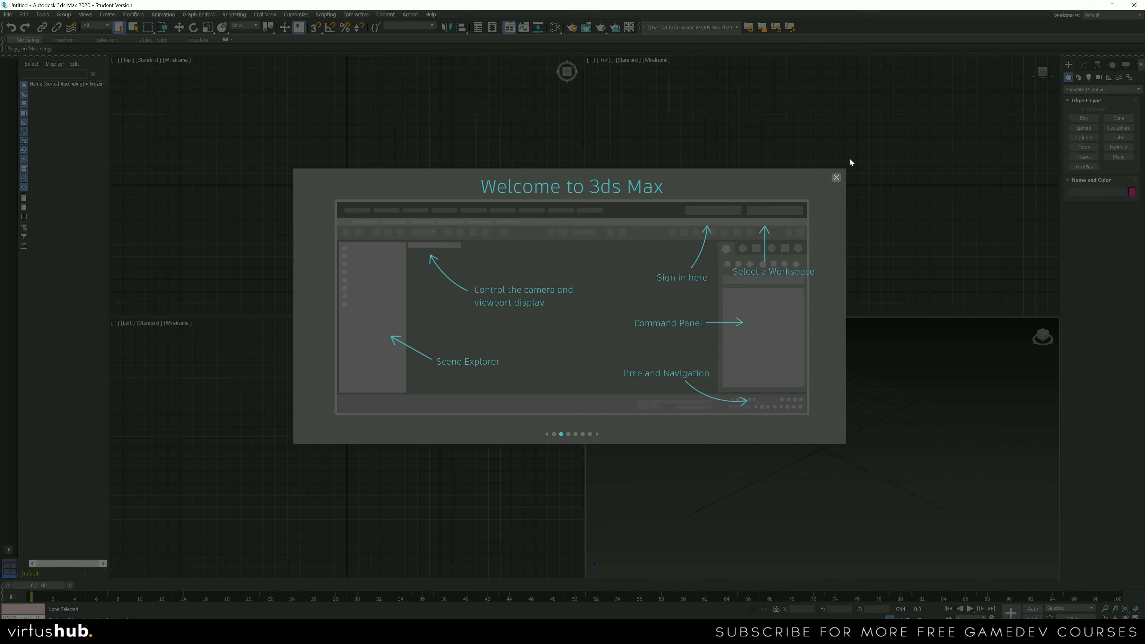
- Close the Welcome to 3ds Max dialog to reveal the empty four-viewport scene
left_click(836, 177)
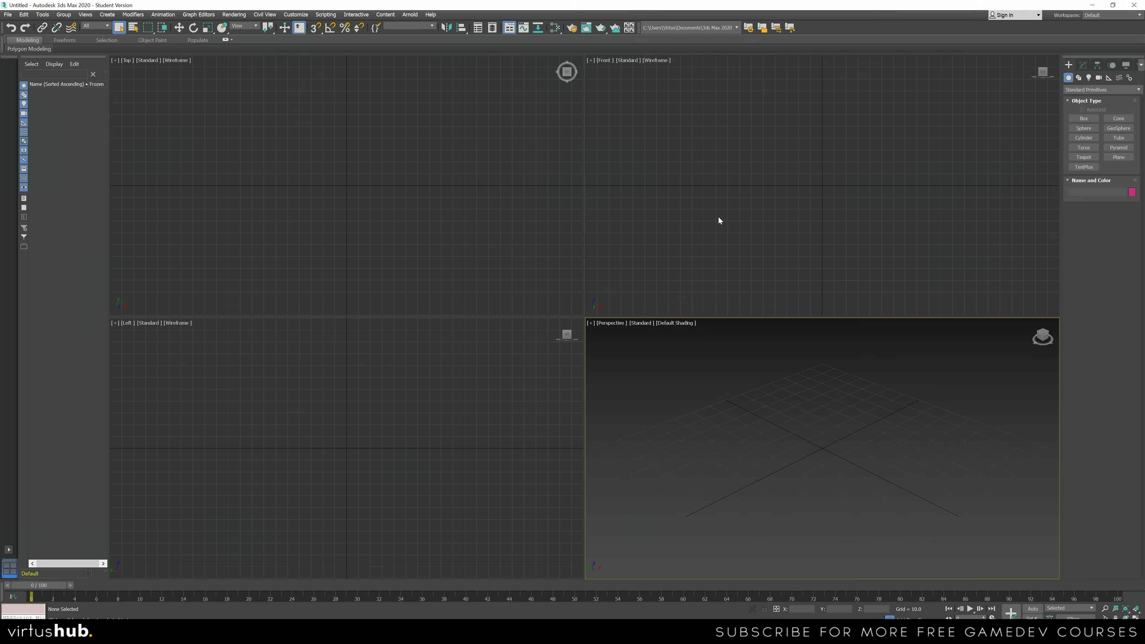